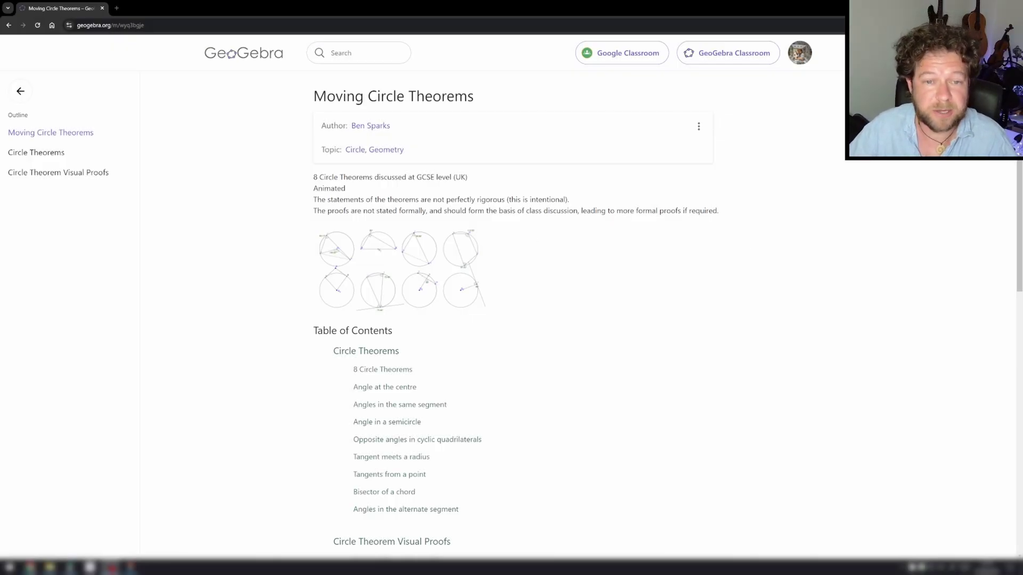
Step: Scroll through the Moving Circle Theorems book overview page
scroll(504, 236, down, 4)
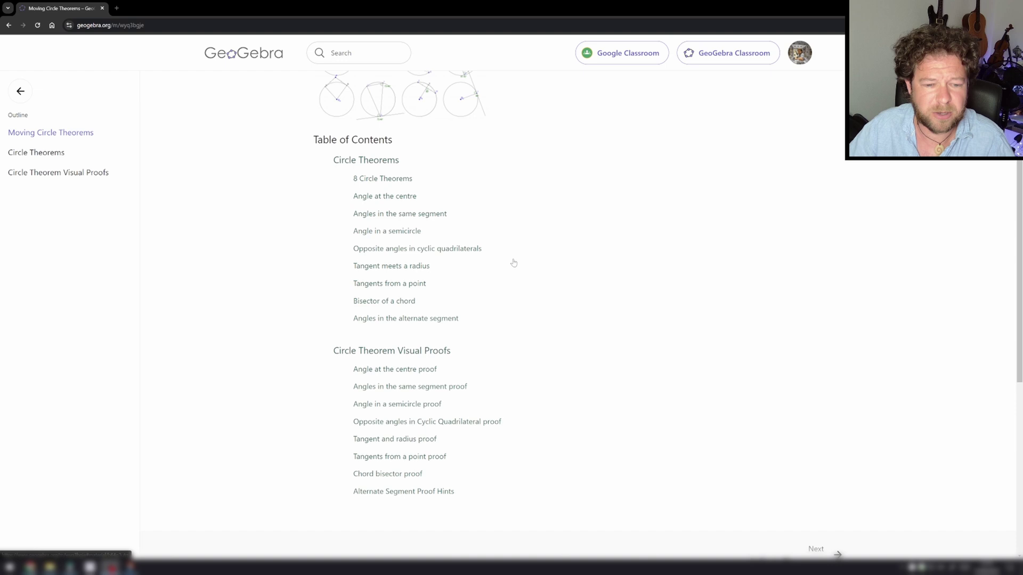
scroll(514, 262, up, 4)
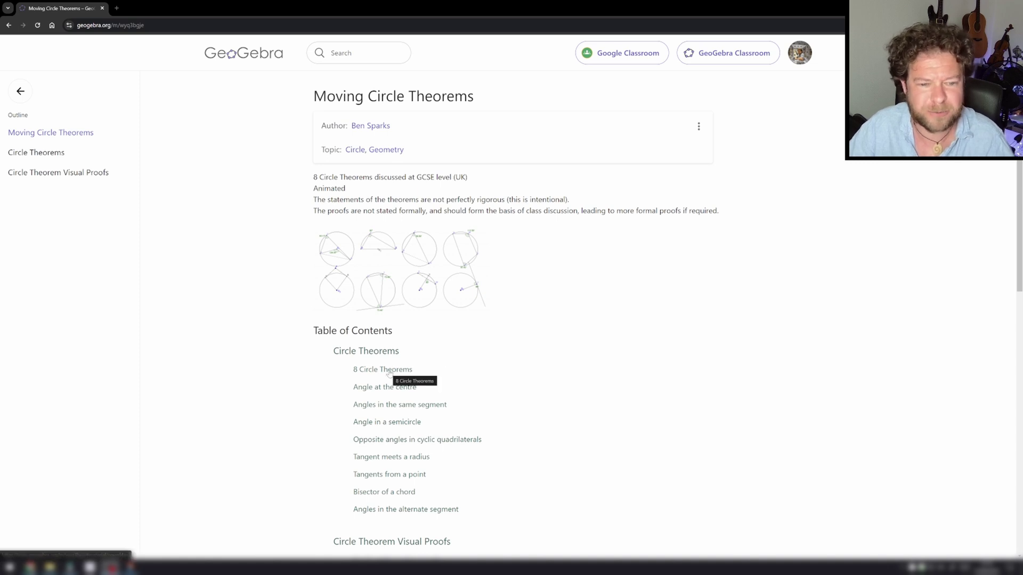
scroll(452, 360, down, 2)
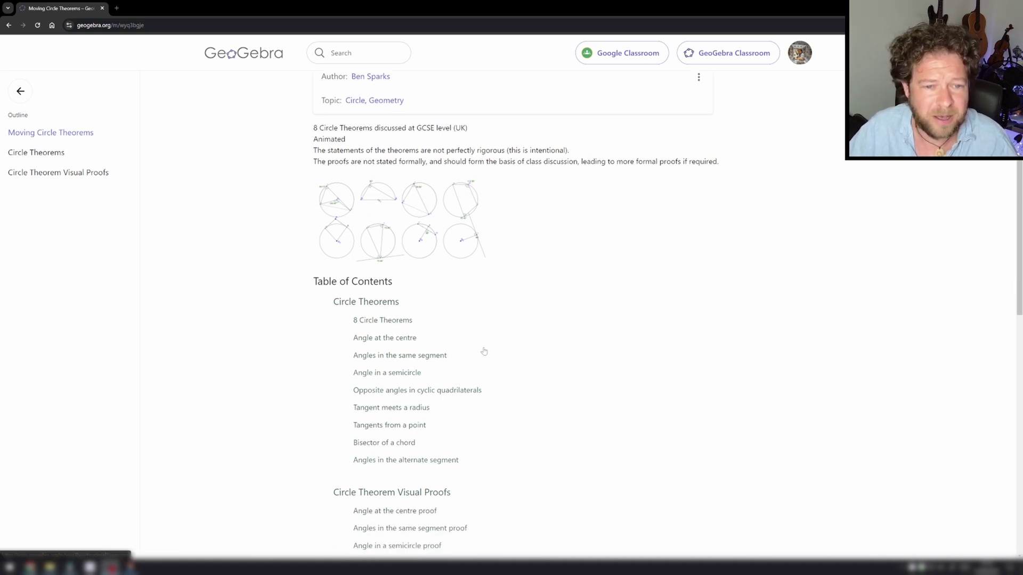
scroll(463, 353, up, 2)
Step: From the Circle Theorems chapter, open the 8 Circle Theorems applet and display it full screen
click(367, 353)
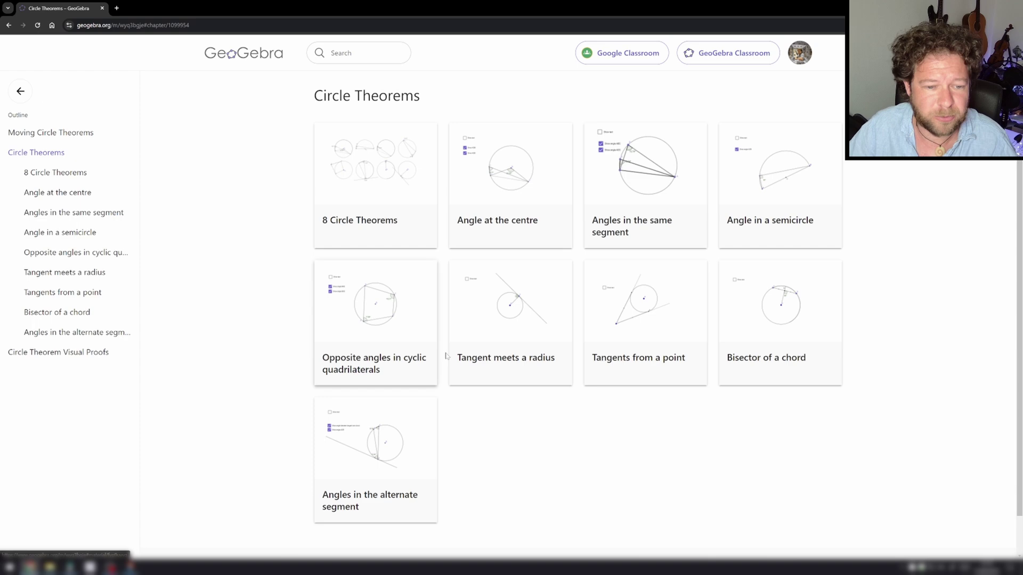
click(384, 193)
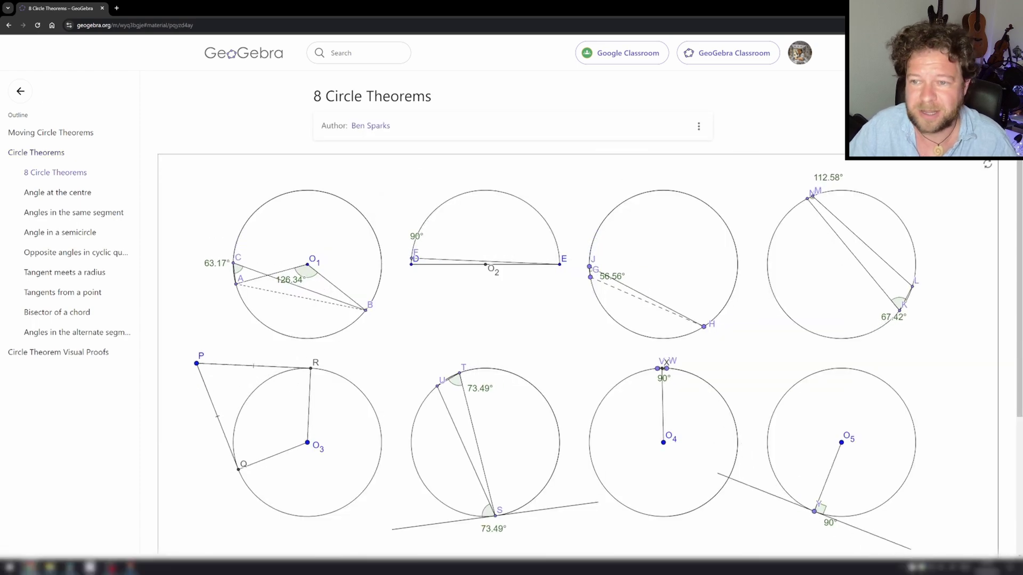
scroll(975, 172, down, 4)
click(983, 422)
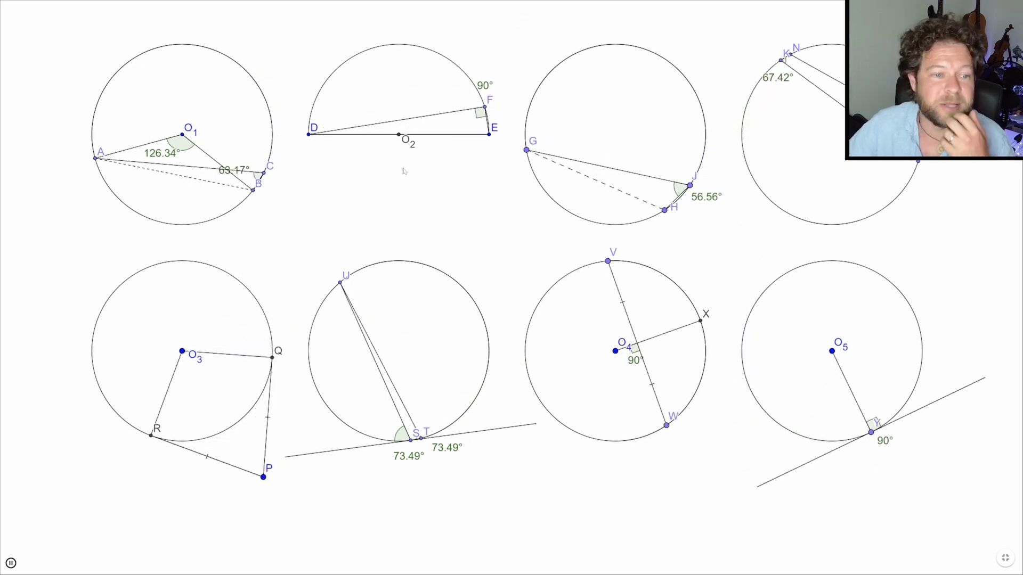
Step: Zoom in on the semicircle and cyclic quadrilateral figures, then restore the standard view with Ctrl+M
scroll(382, 81, up, 15)
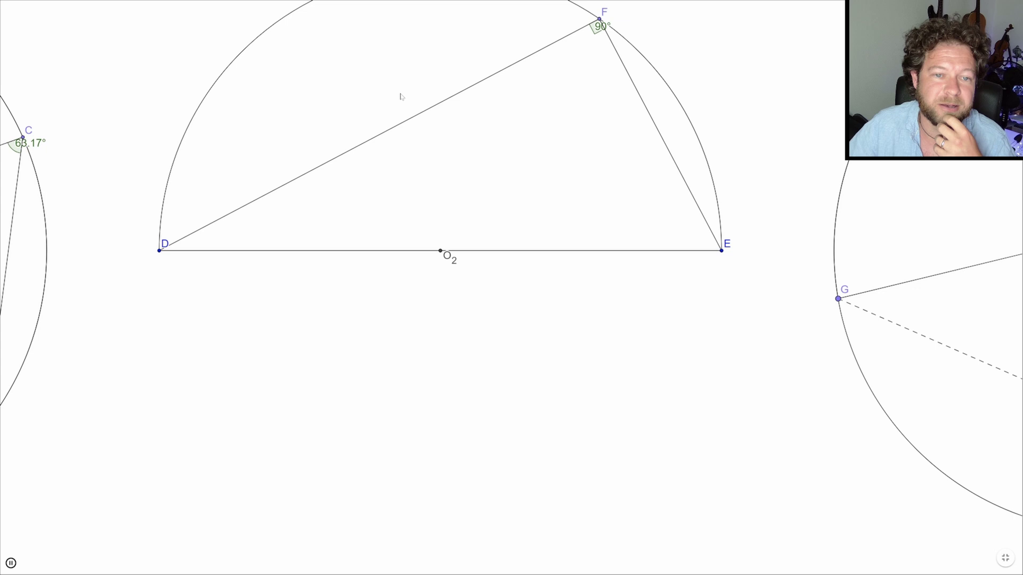
drag(515, 144, 548, 296)
scroll(543, 267, down, 2)
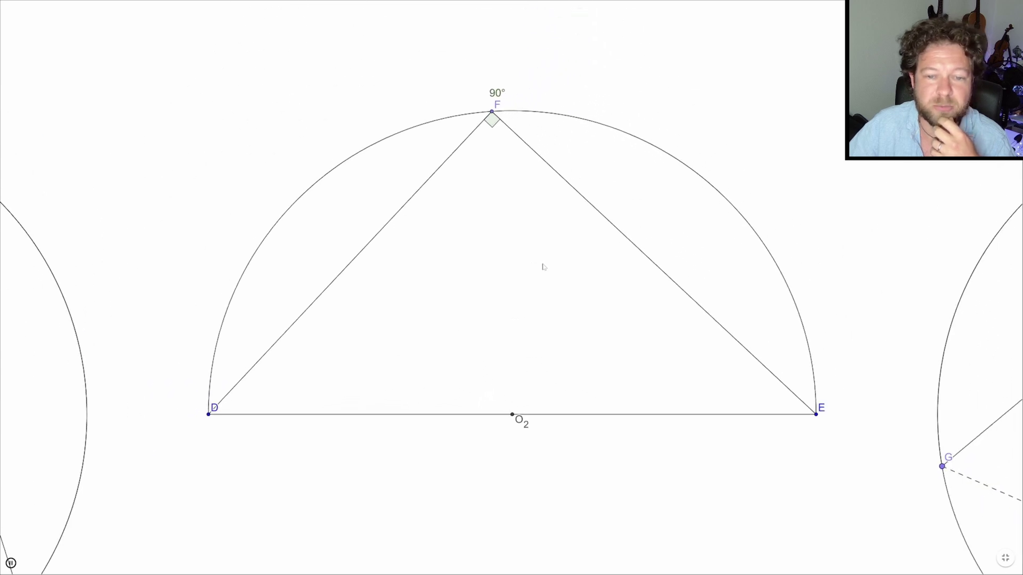
scroll(544, 266, up, 1)
scroll(584, 239, left, 3)
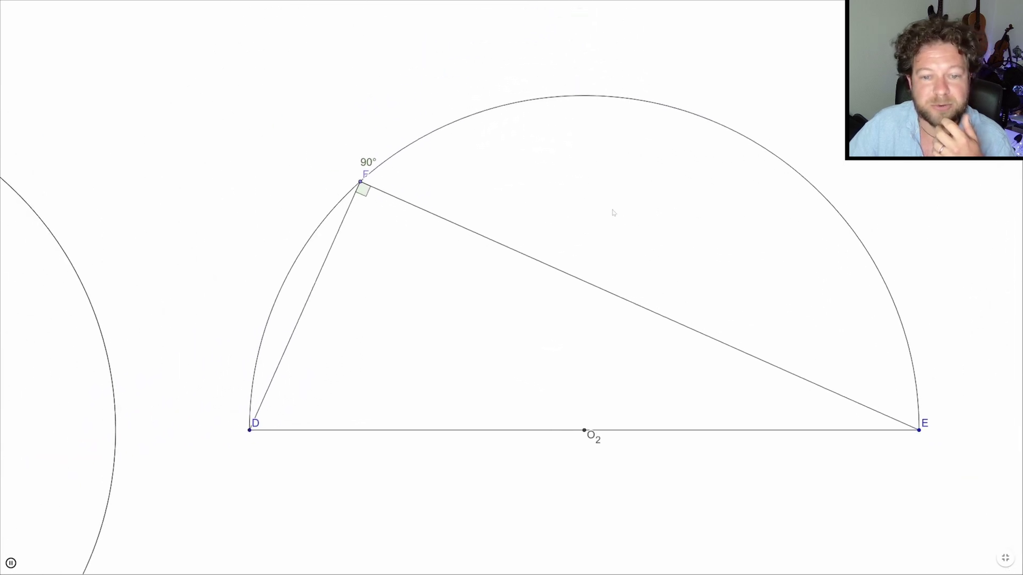
scroll(612, 213, right, 3)
scroll(593, 221, down, 1)
scroll(570, 213, down, 2)
scroll(568, 213, up, 3)
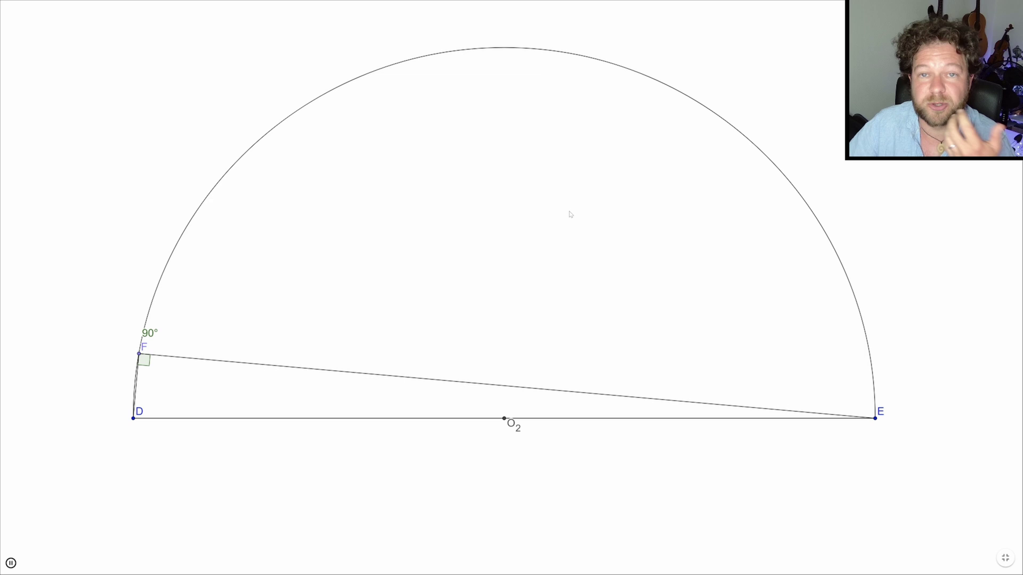
scroll(576, 224, down, 3)
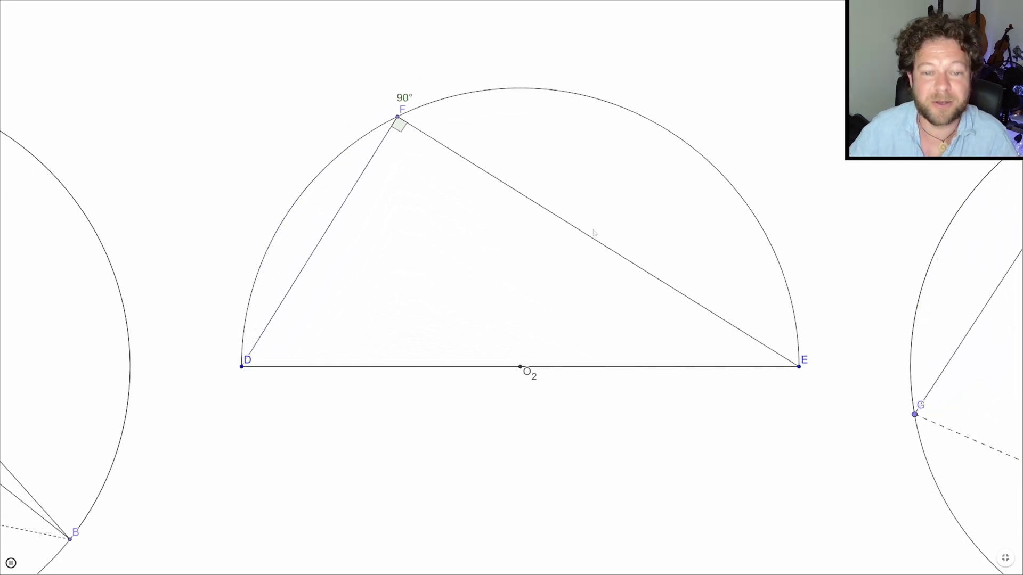
scroll(594, 232, down, 8)
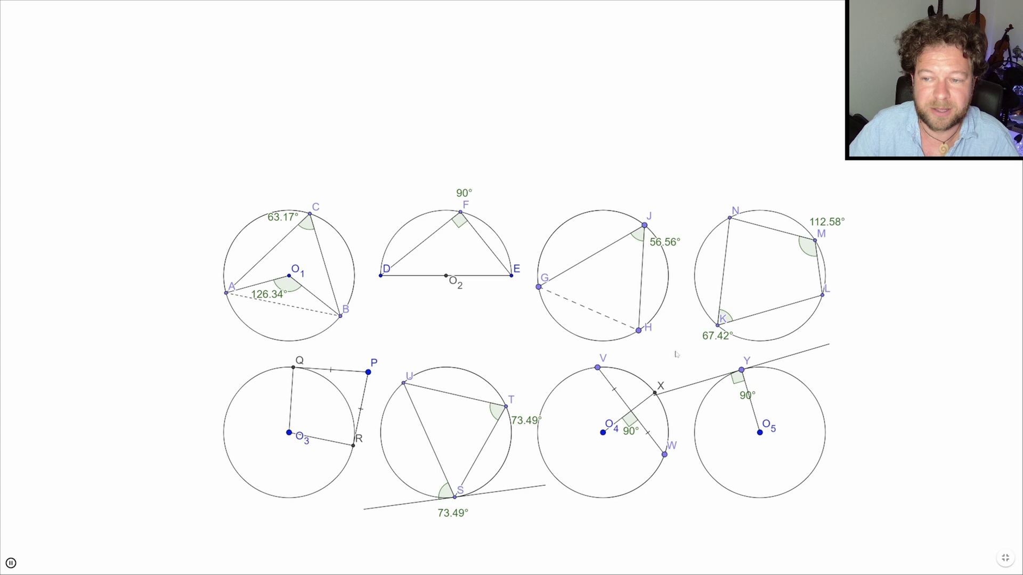
scroll(793, 282, up, 10)
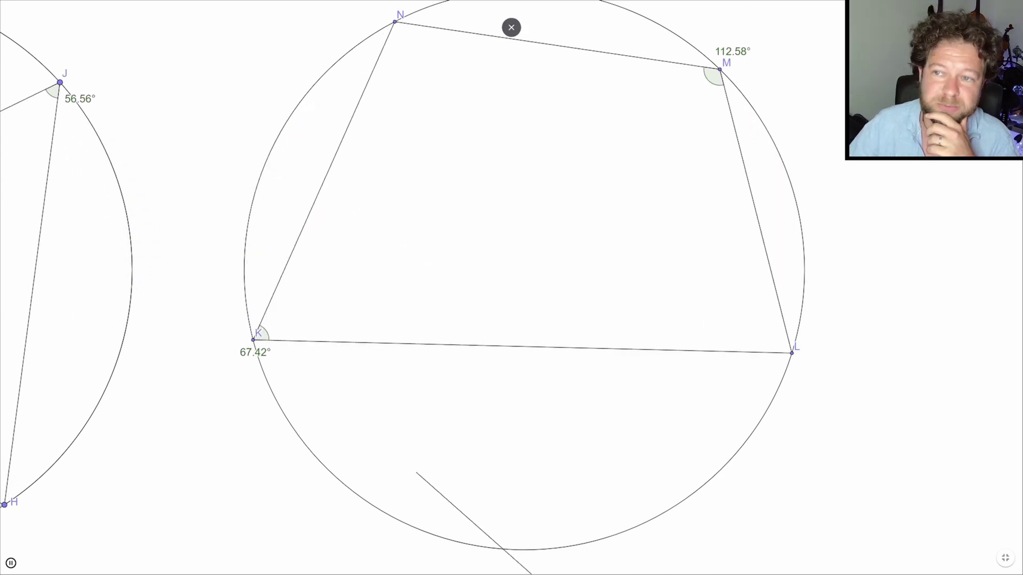
key(ctrl+m)
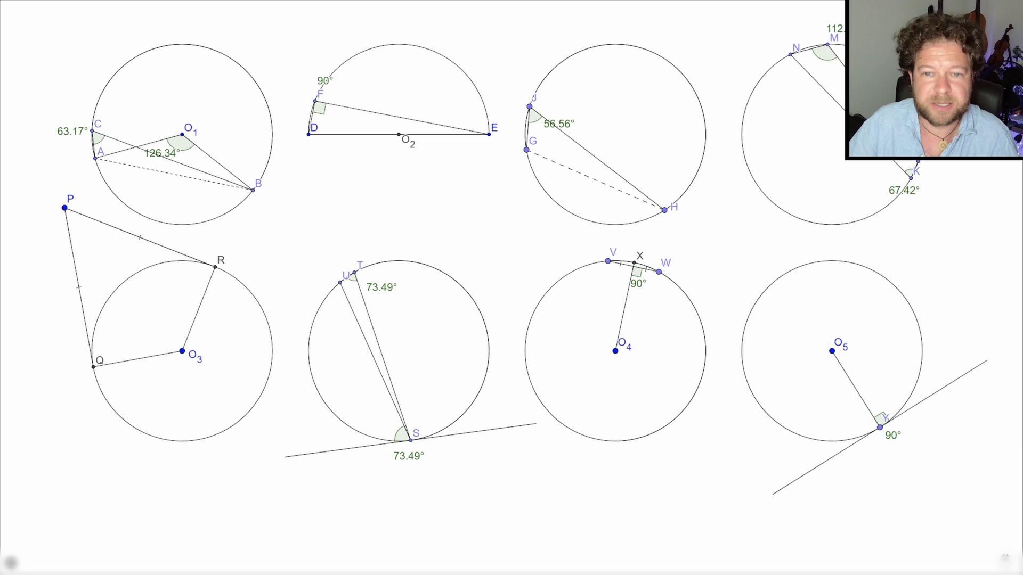
Step: Exit full screen and show the Angle at the centre applet full screen
key(Escape)
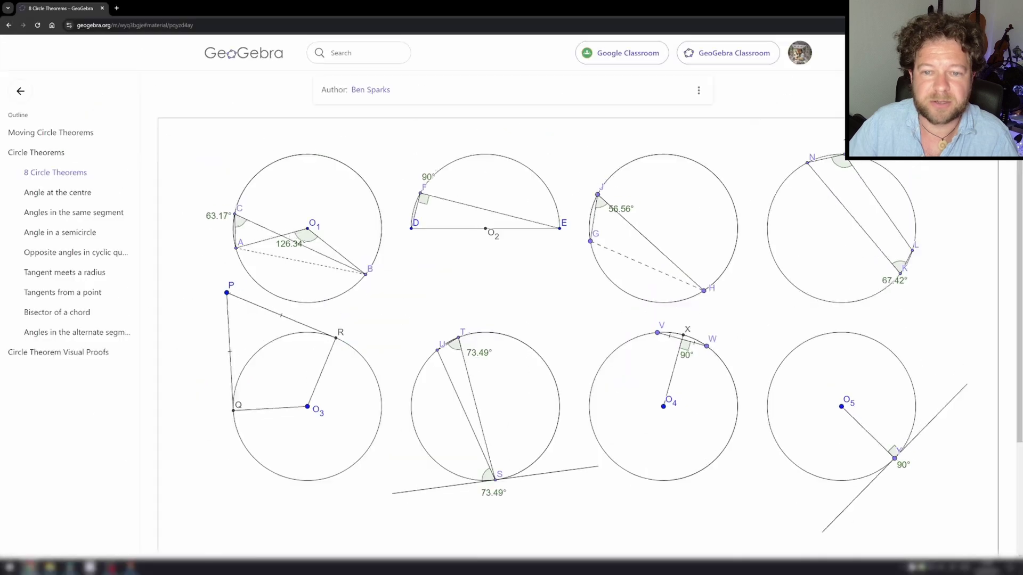
click(70, 194)
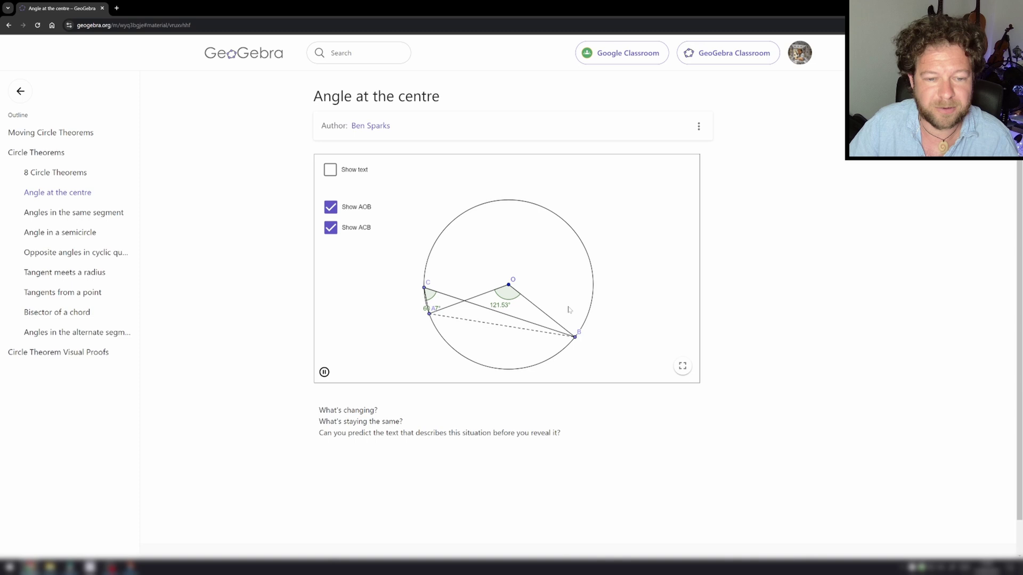
click(682, 367)
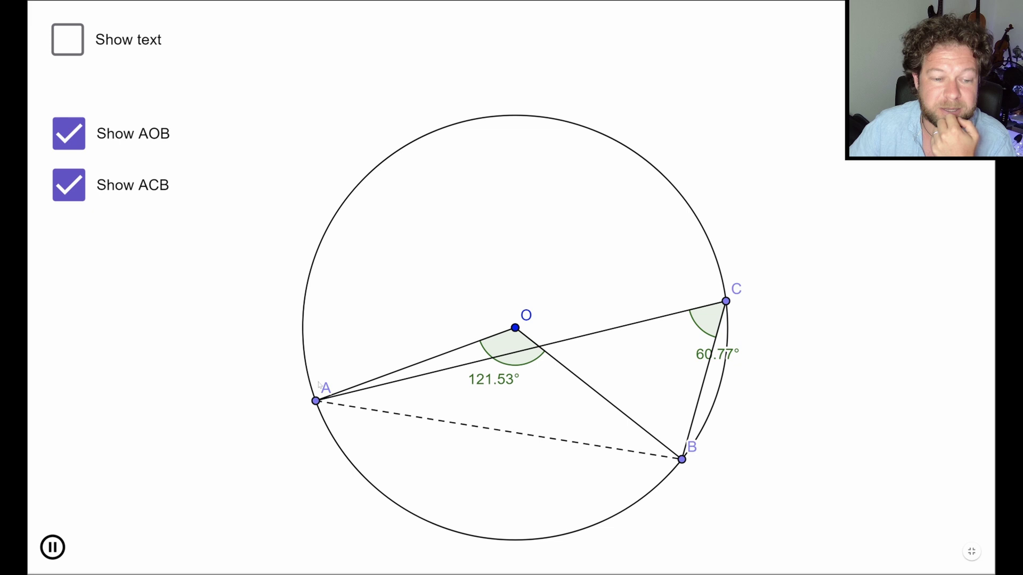
Step: Move points A and B around the circle to watch angles AOB and ACB change
click(316, 401)
key(Up)
key(Up)
key(Up)
key(Up)
key(Up)
key(Up)
key(Up)
key(Up)
key(Up)
key(Up)
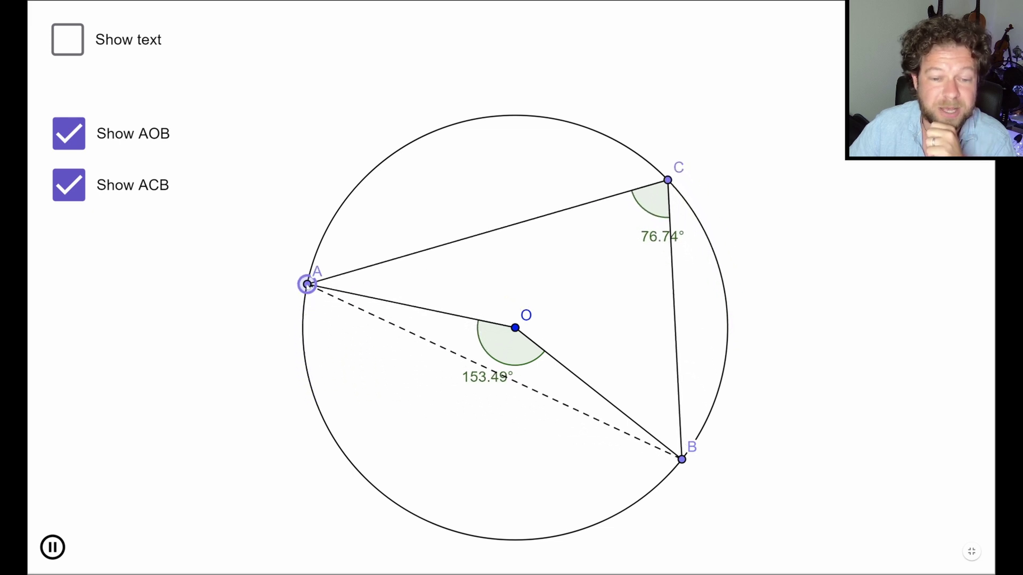
drag(682, 460, 654, 455)
click(307, 285)
key(Down)
key(Down)
key(Down)
key(Down)
key(Down)
key(Down)
key(Down)
key(Down)
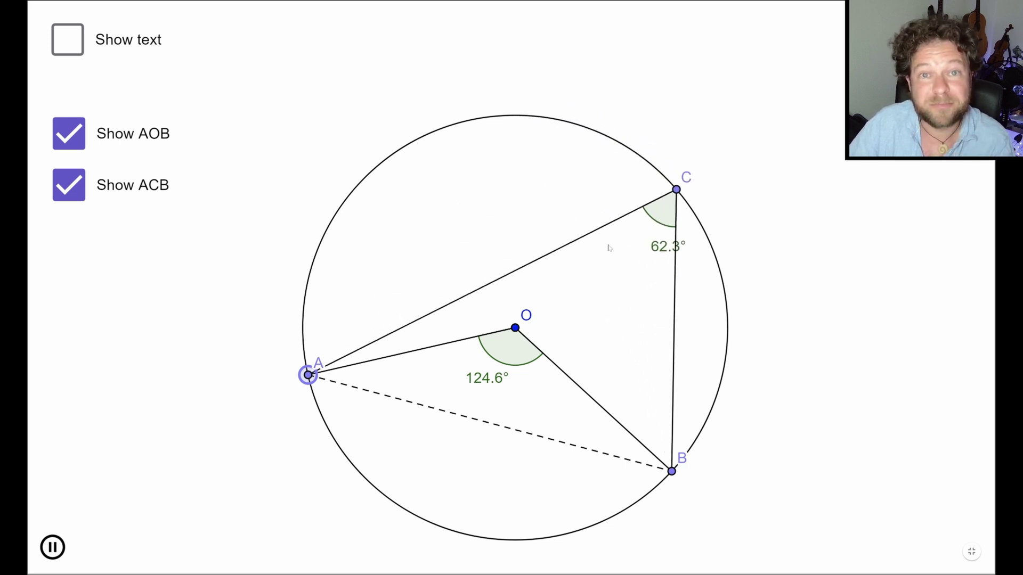
Step: Toggle the AOB and ACB angles, and reveal the theorem text about the centre angle being twice the other
click(160, 134)
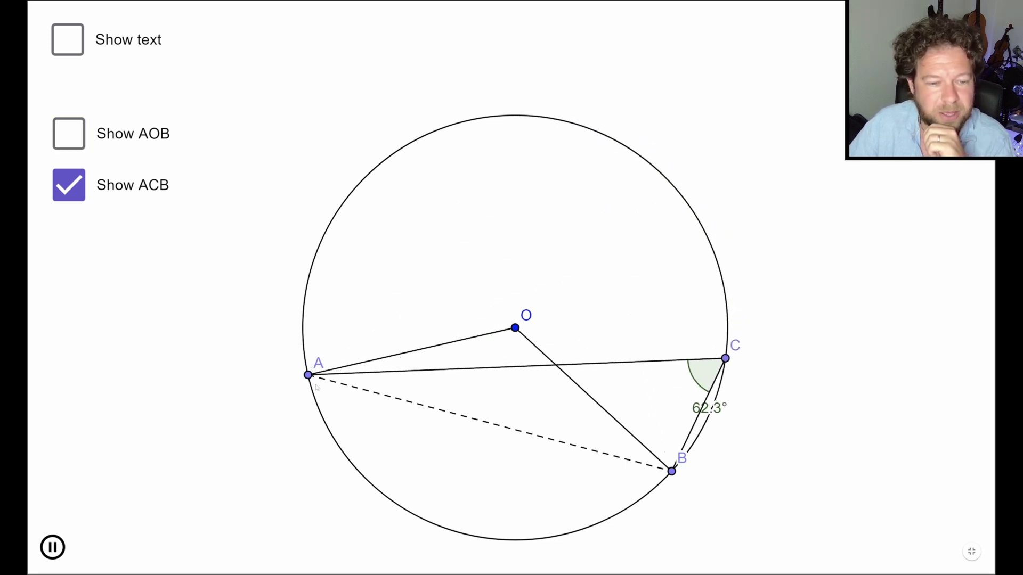
drag(309, 375, 303, 307)
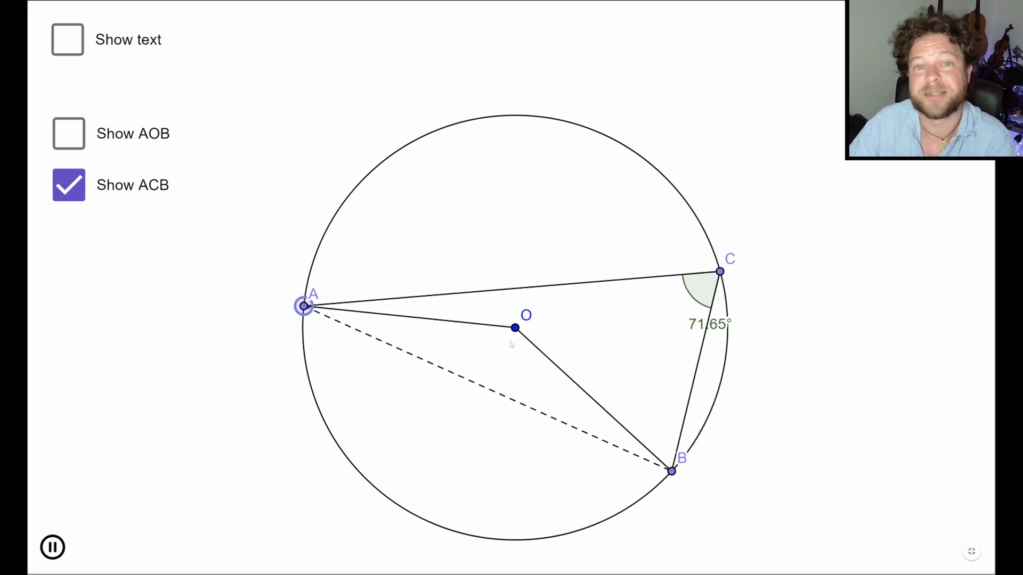
click(70, 133)
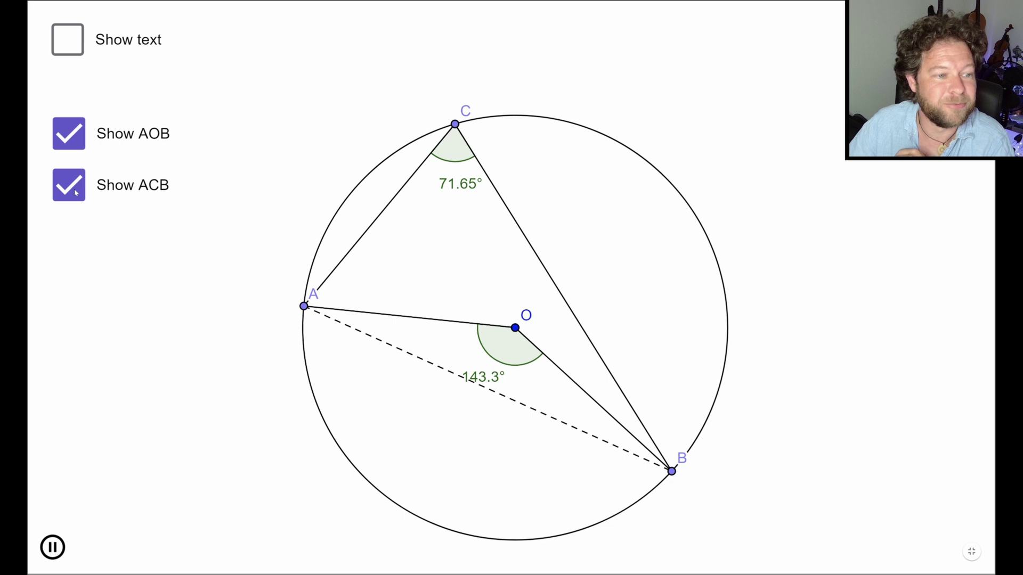
click(101, 194)
drag(304, 307, 309, 380)
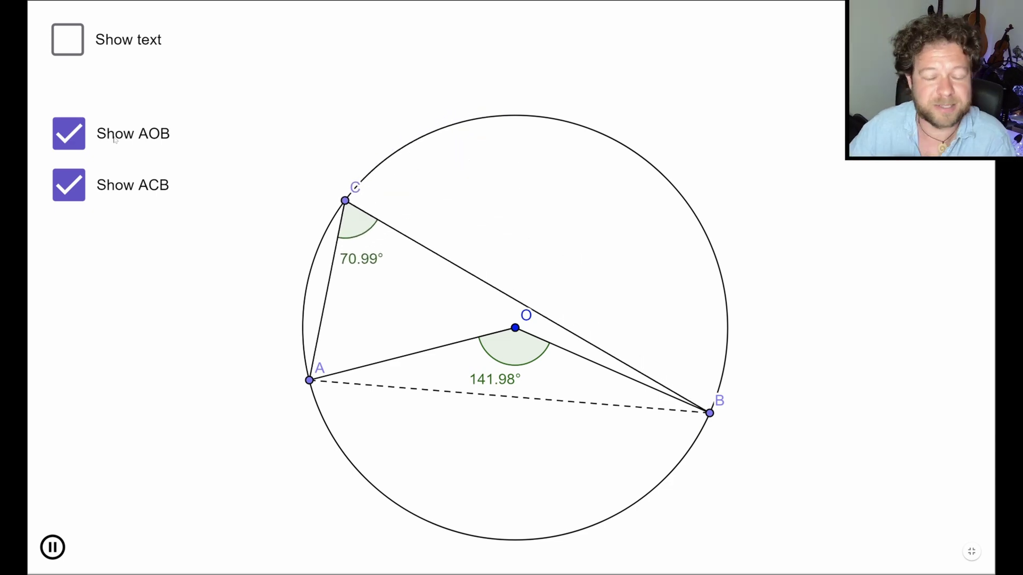
click(67, 45)
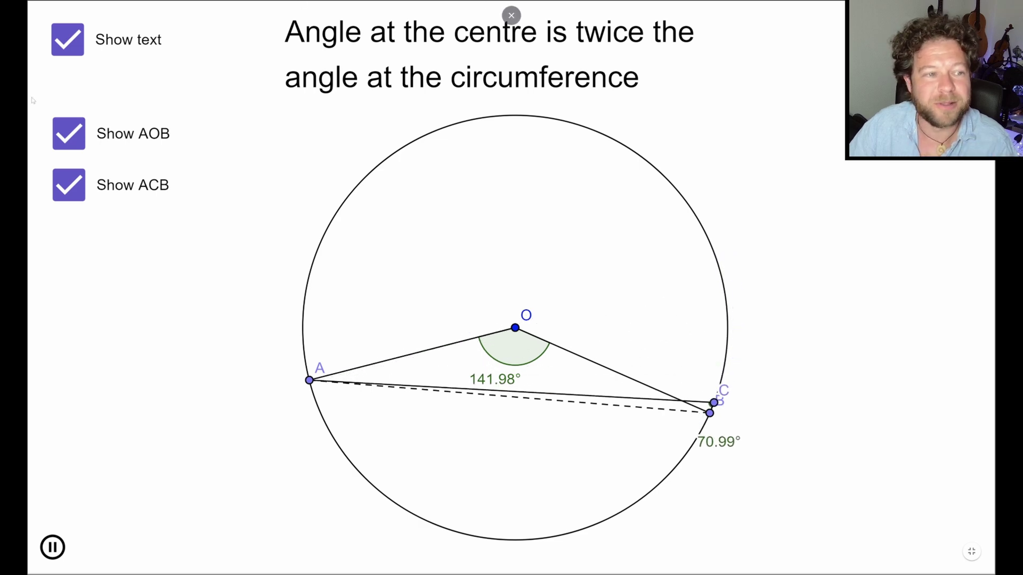
Step: Toggle Show text, Show AOB and Show ACB off and back on, then exit full screen
click(60, 47)
click(71, 135)
click(78, 191)
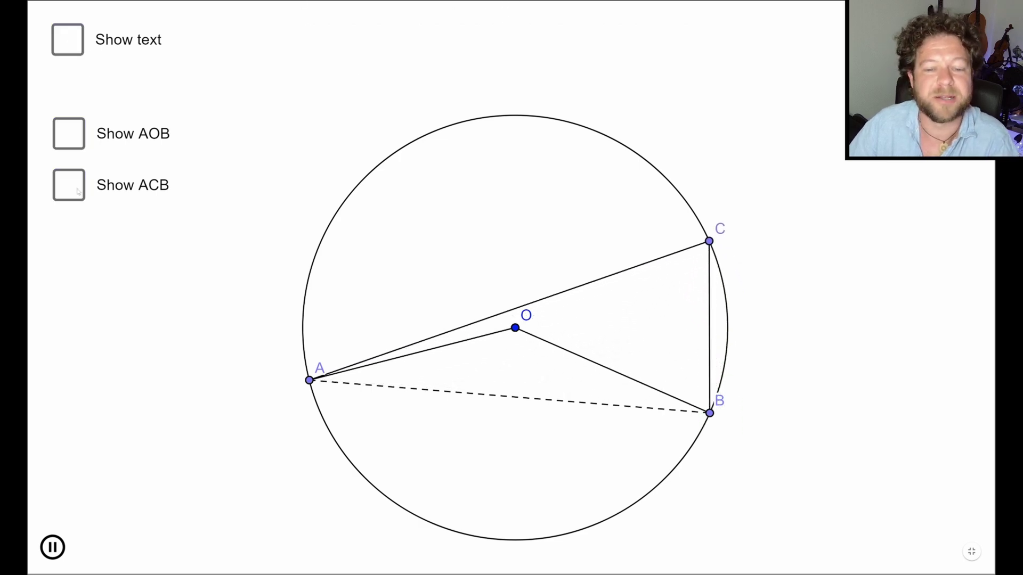
click(78, 191)
click(73, 137)
click(79, 49)
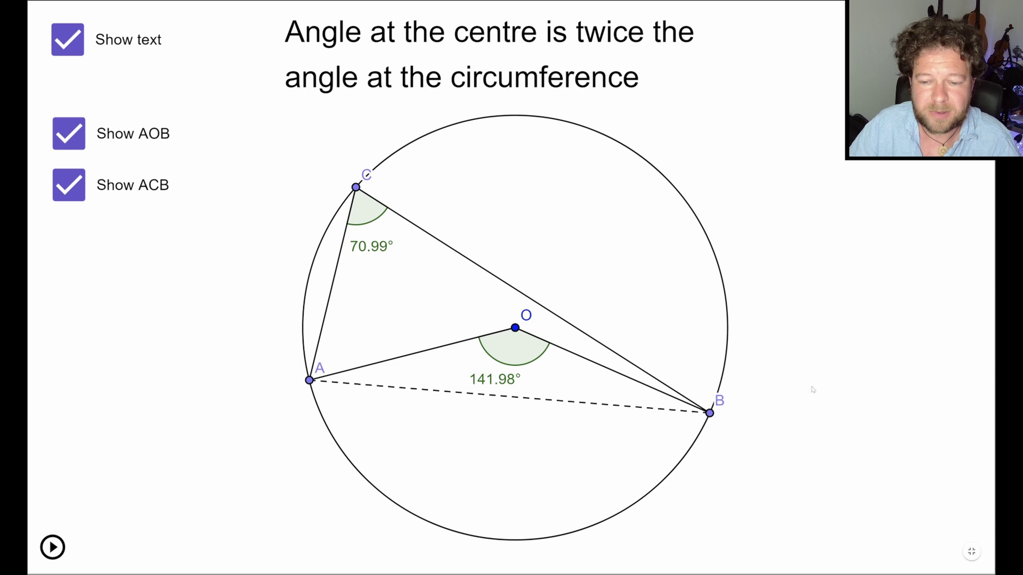
click(971, 553)
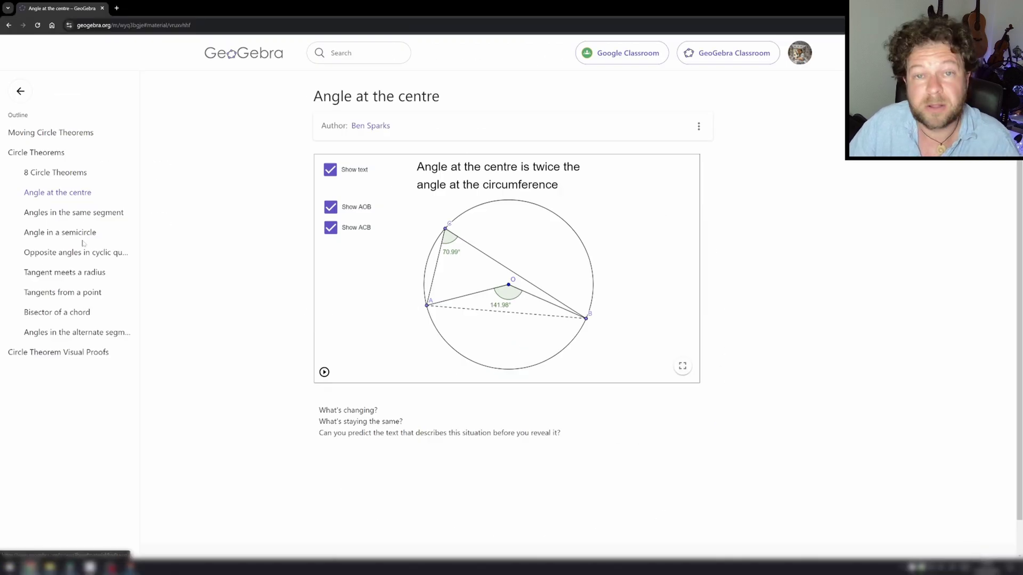
Step: Open the Angle at the centre proof in the Circle Theorem Visual Proofs chapter
click(66, 354)
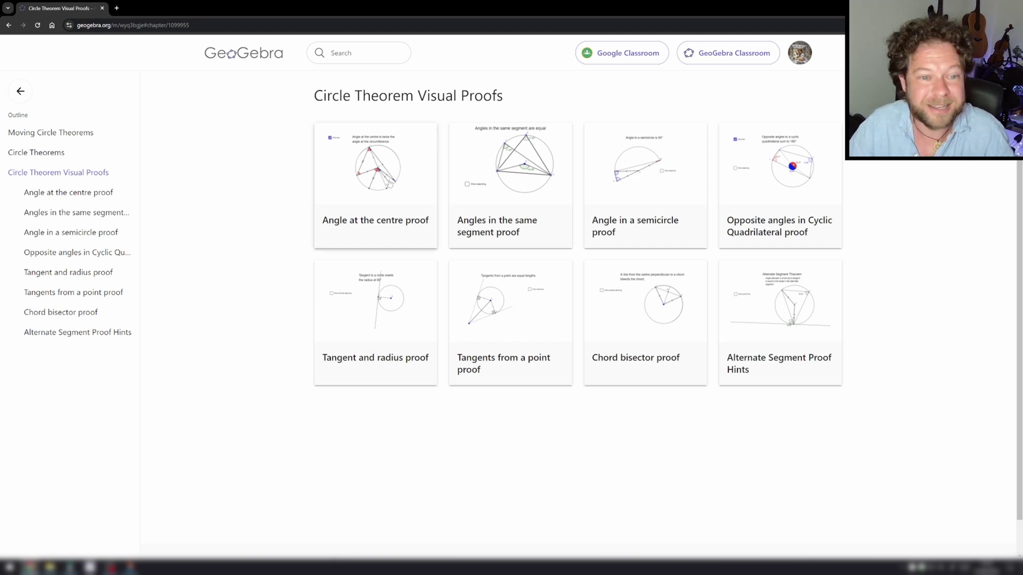
click(403, 191)
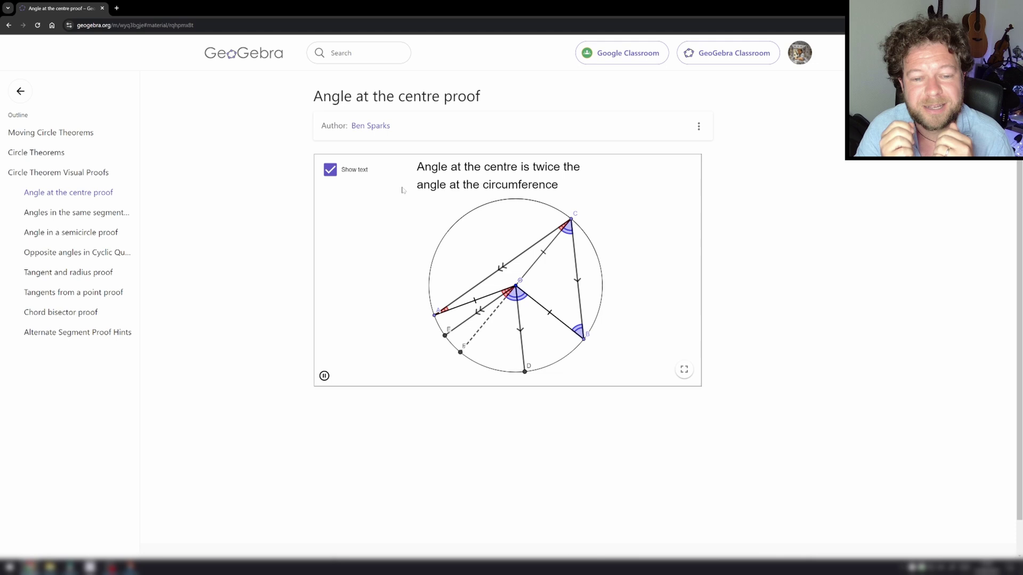
Step: In full screen, pause the proof animation with point C near the circle's top, then exit
click(684, 369)
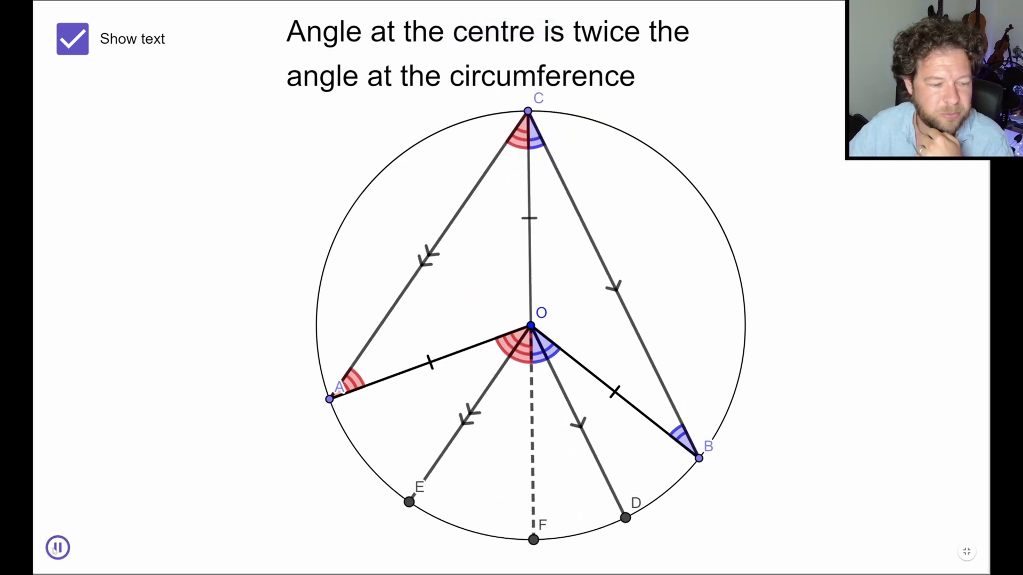
key(space)
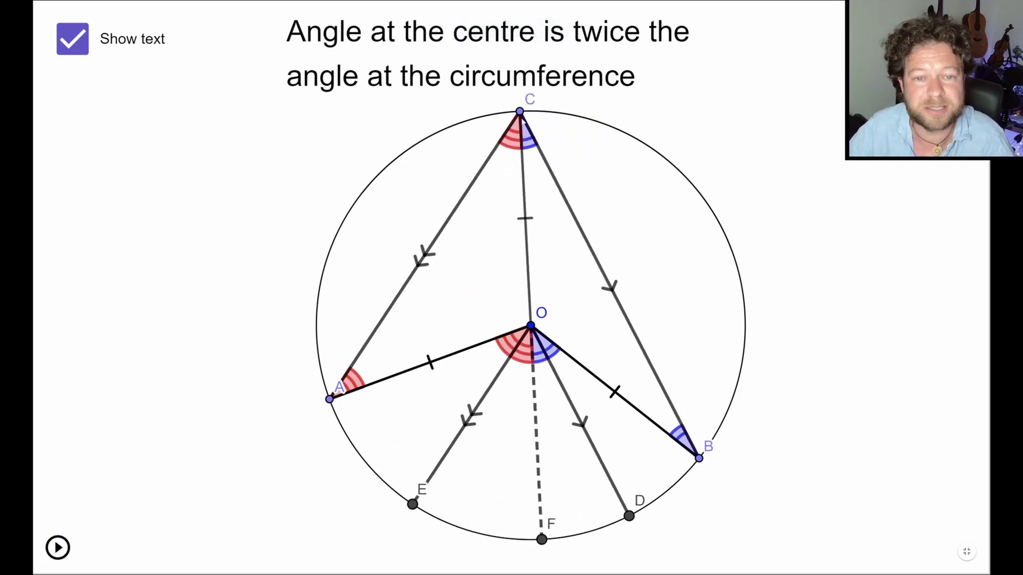
drag(523, 122, 551, 128)
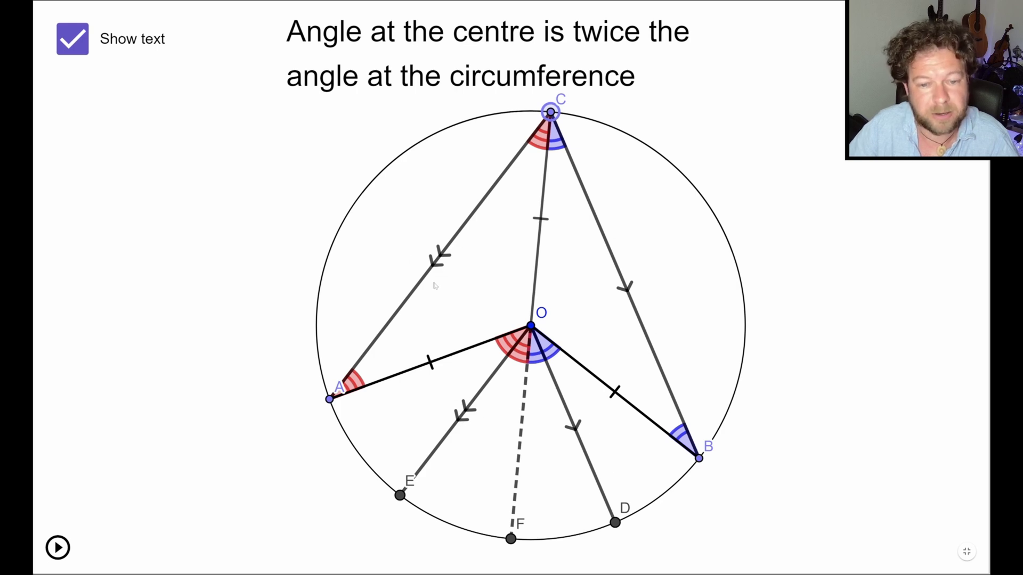
click(610, 199)
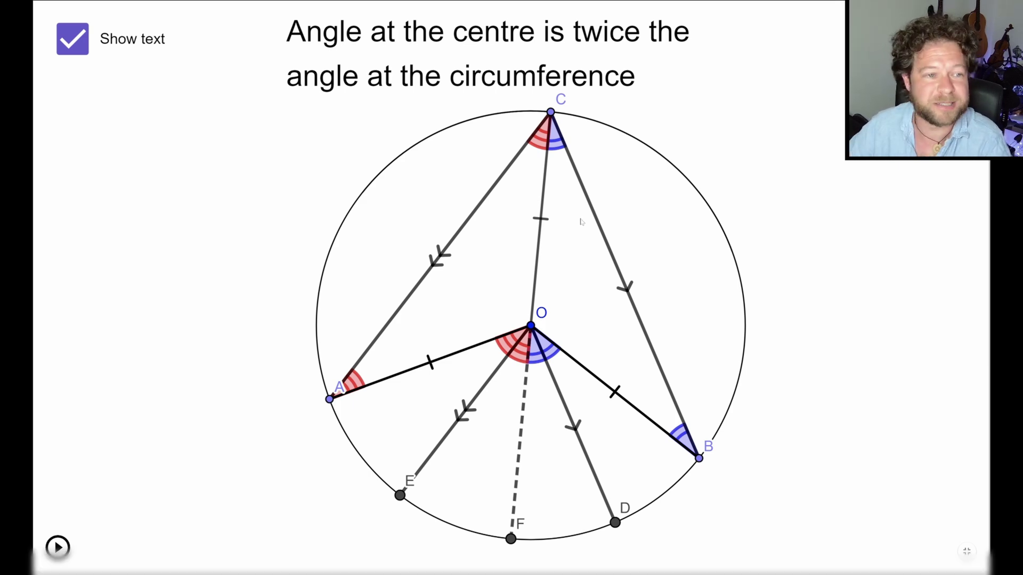
key(Escape)
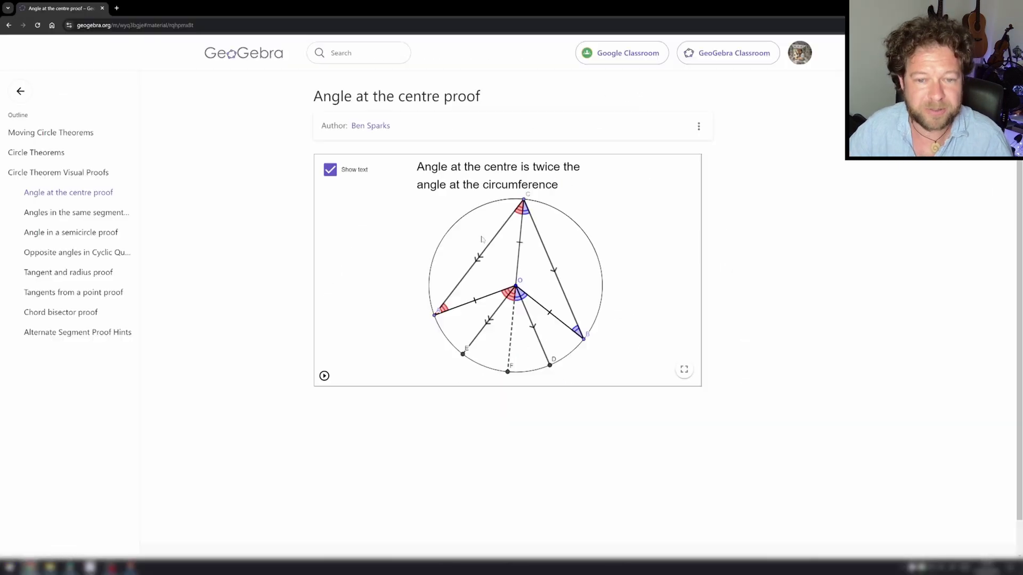
Step: View the Angle in a semicircle proof with its reasoning toggled, pause it, then go to Moving Circle Theorems
click(66, 234)
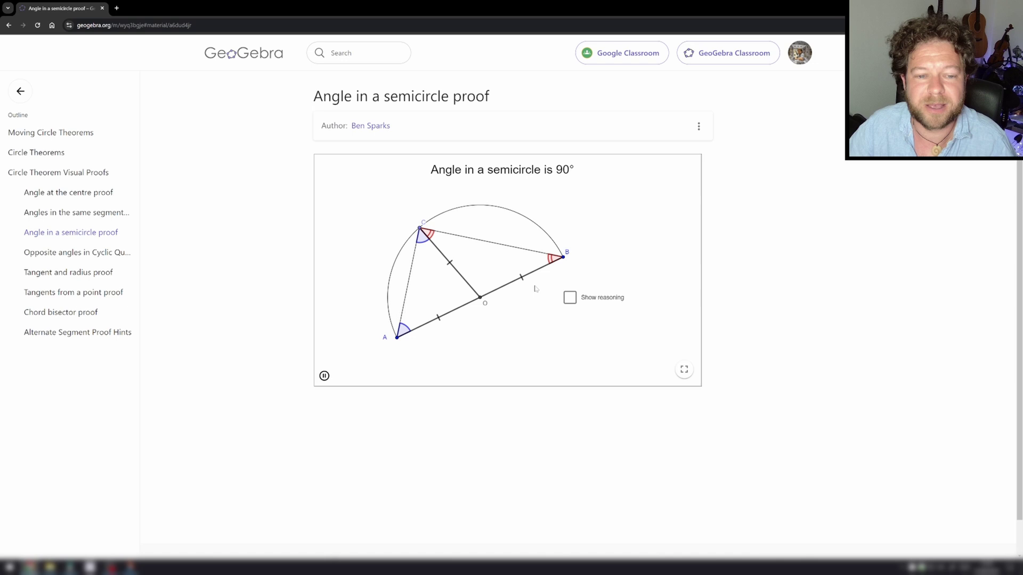
click(568, 300)
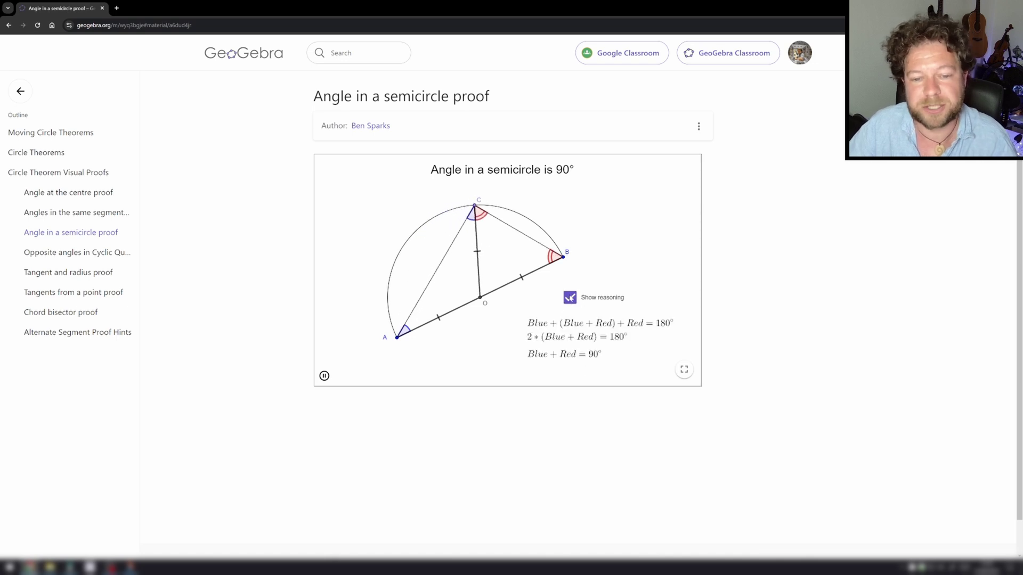
click(570, 298)
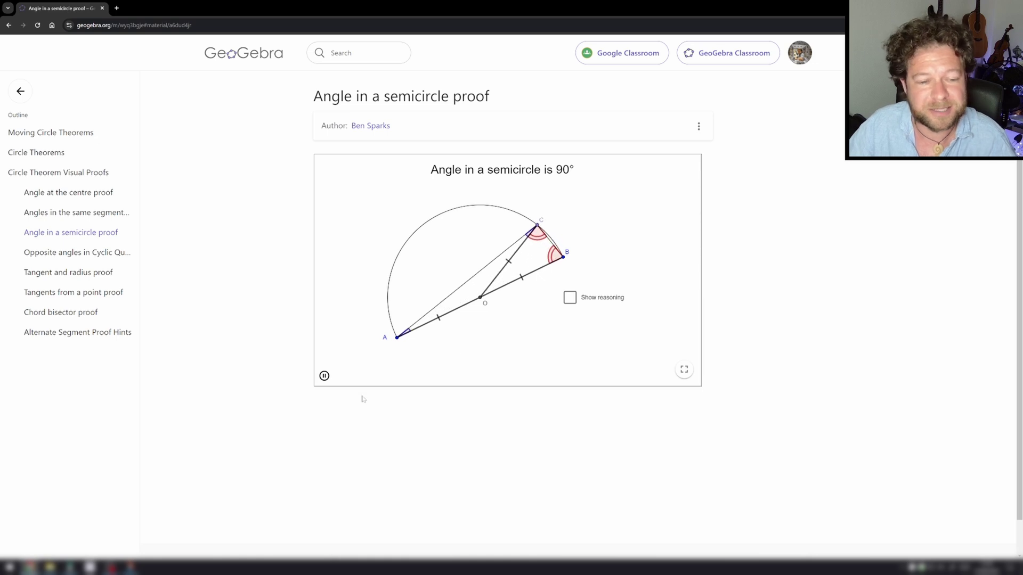
click(325, 376)
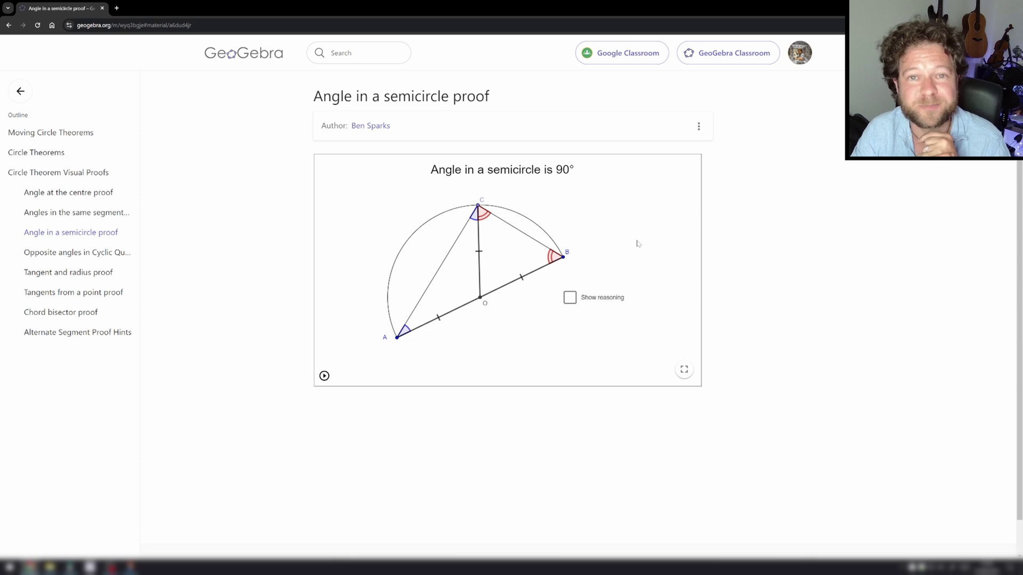
click(67, 133)
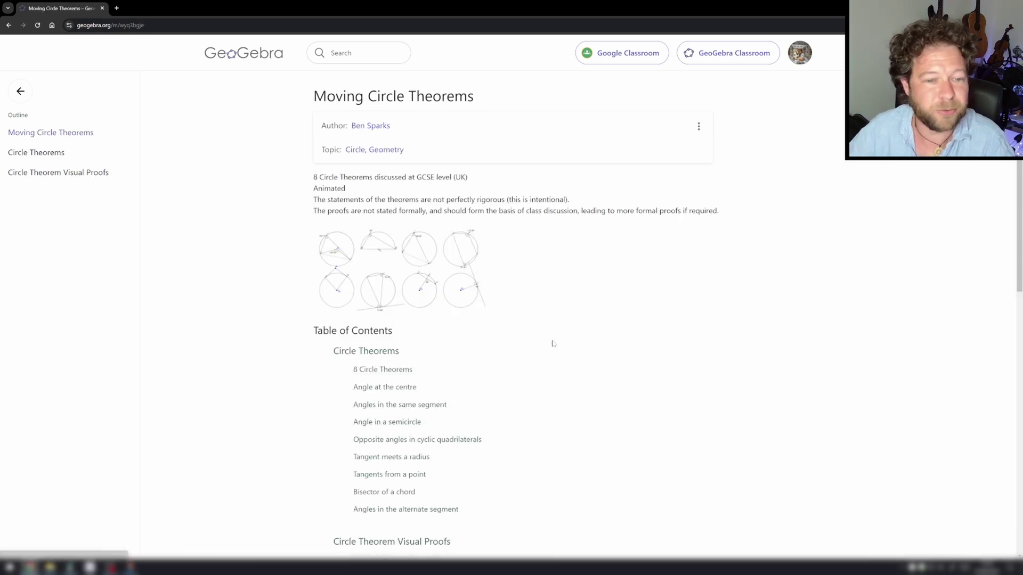